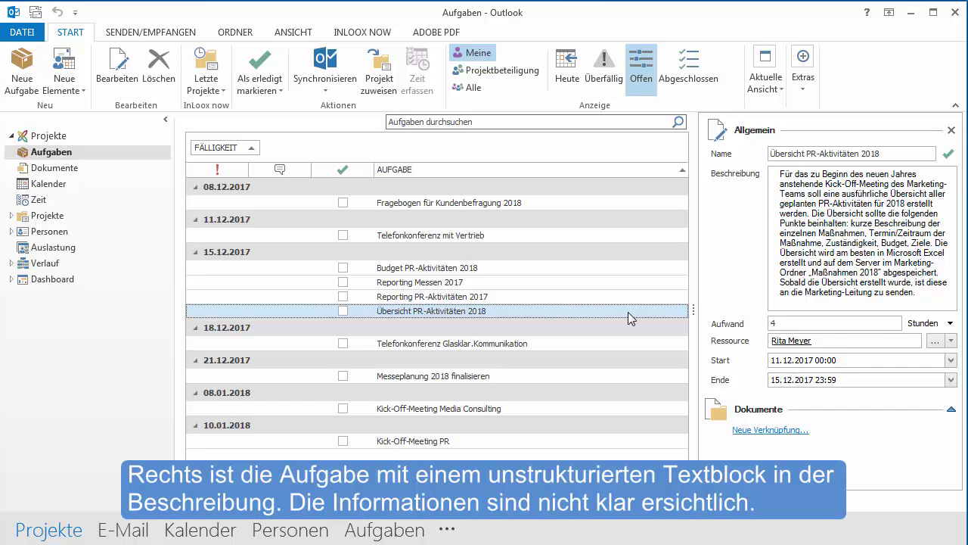
Step: Start a new paragraph in the task description before "Die Übersicht sollte die folgenden Punkte", separated by a blank line
left_click_drag(920, 295, 749, 172)
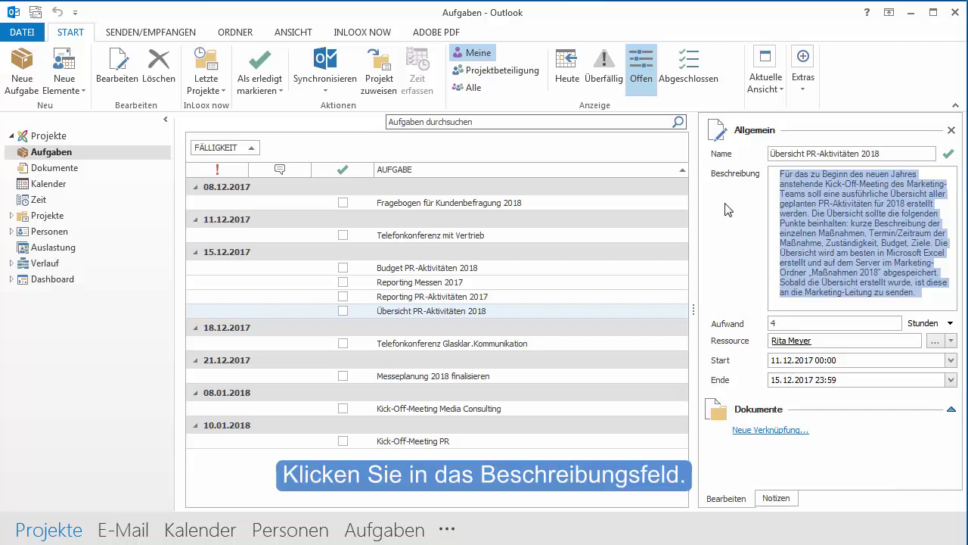
left_click(792, 221)
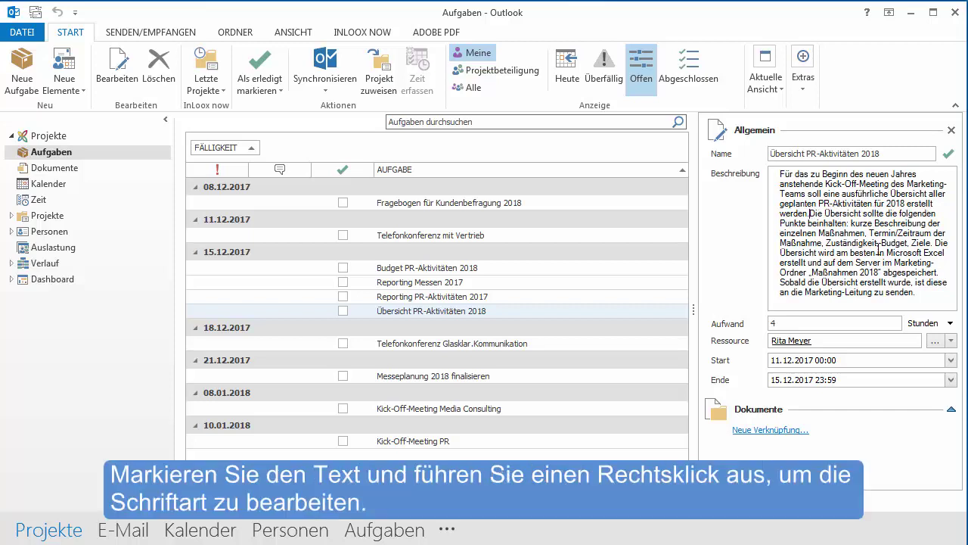
key("Return")
key("Return")
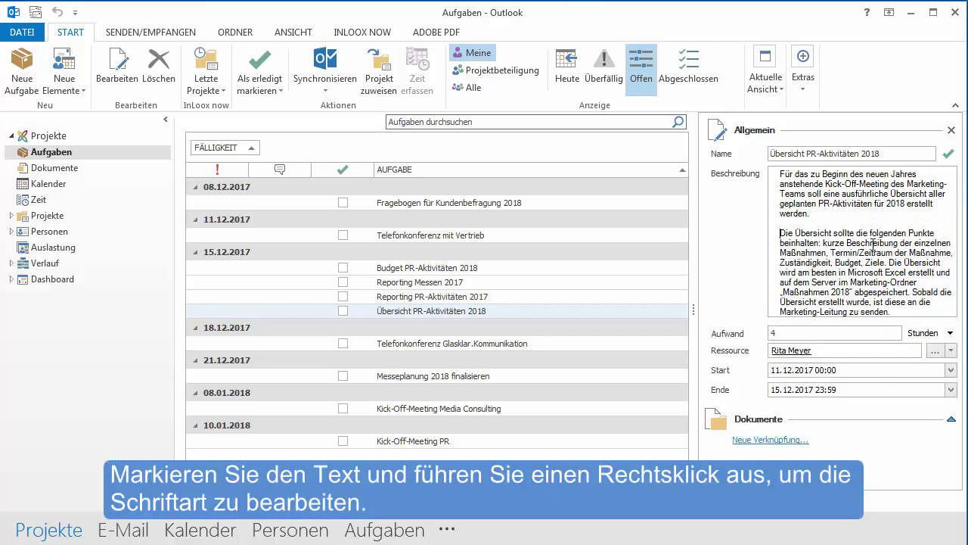
Step: Set the font style of "ausführliche Übersicht aller geplanten PR-Aktivitäten für 2018" in the description to Fett
left_click_drag(842, 194, 905, 204)
right_click(877, 202)
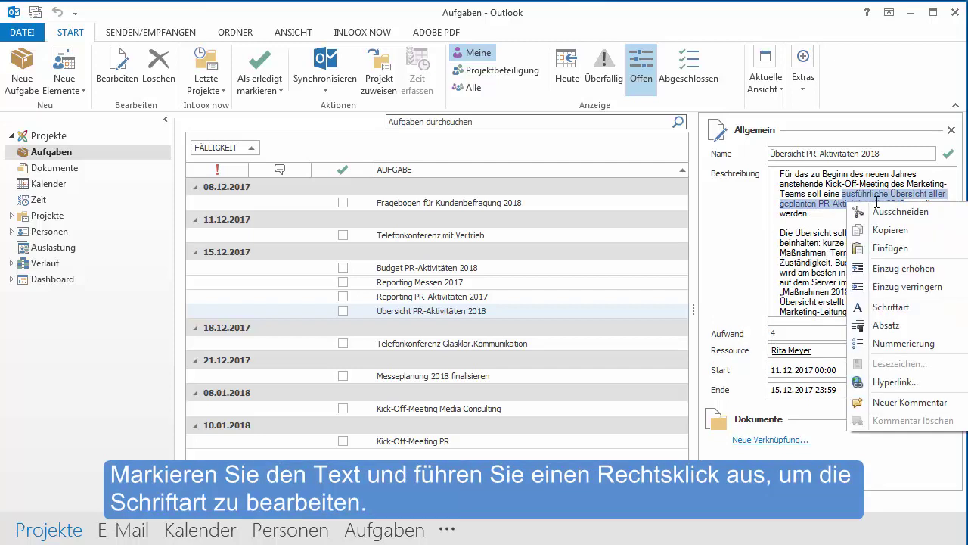
left_click(882, 314)
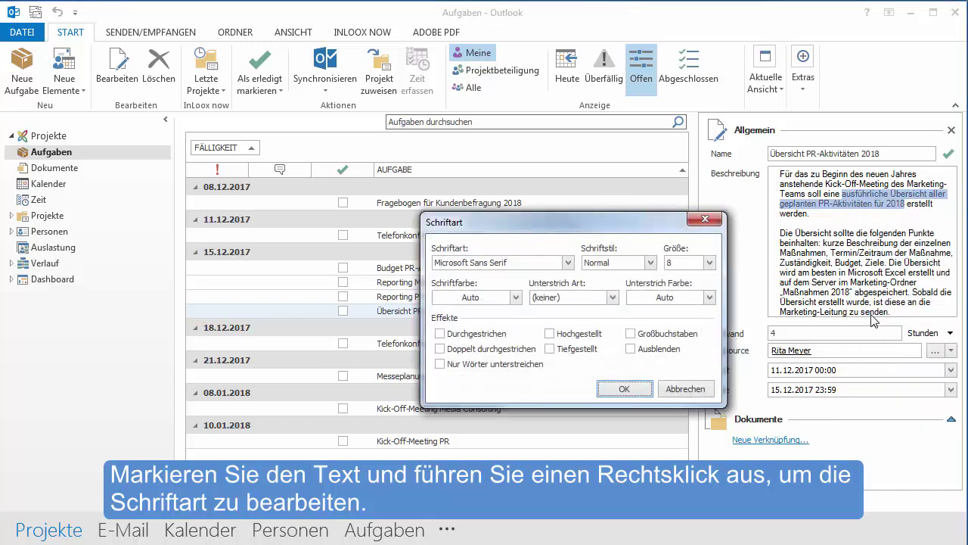
left_click(616, 265)
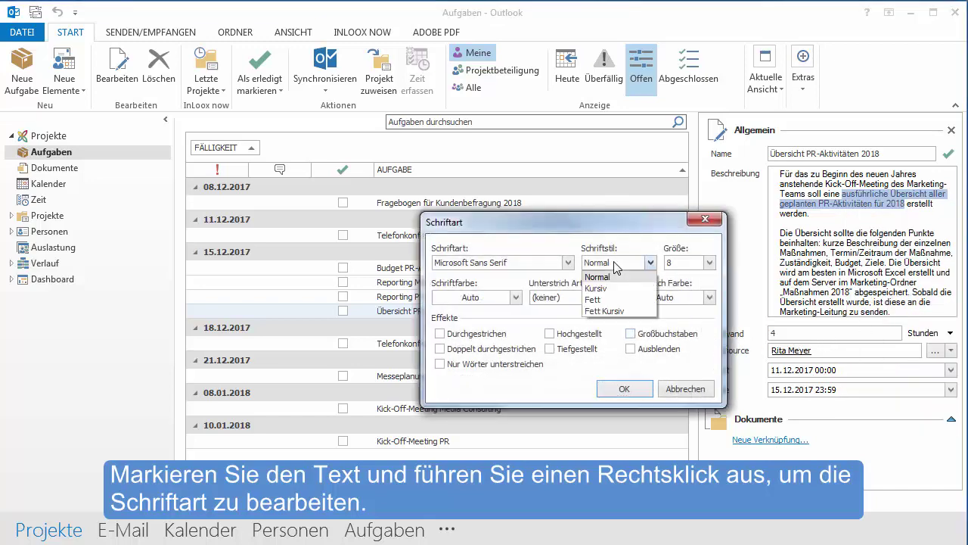
left_click(610, 301)
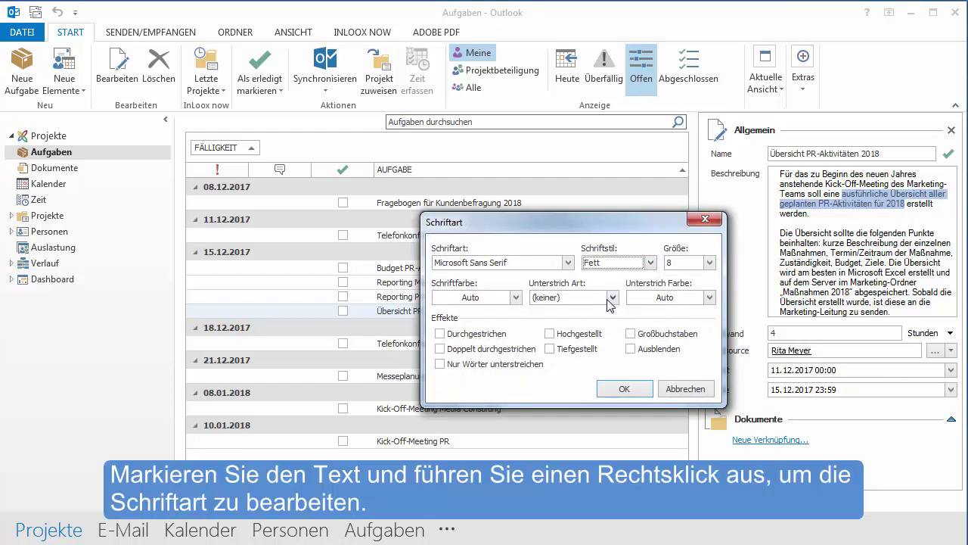
left_click(624, 389)
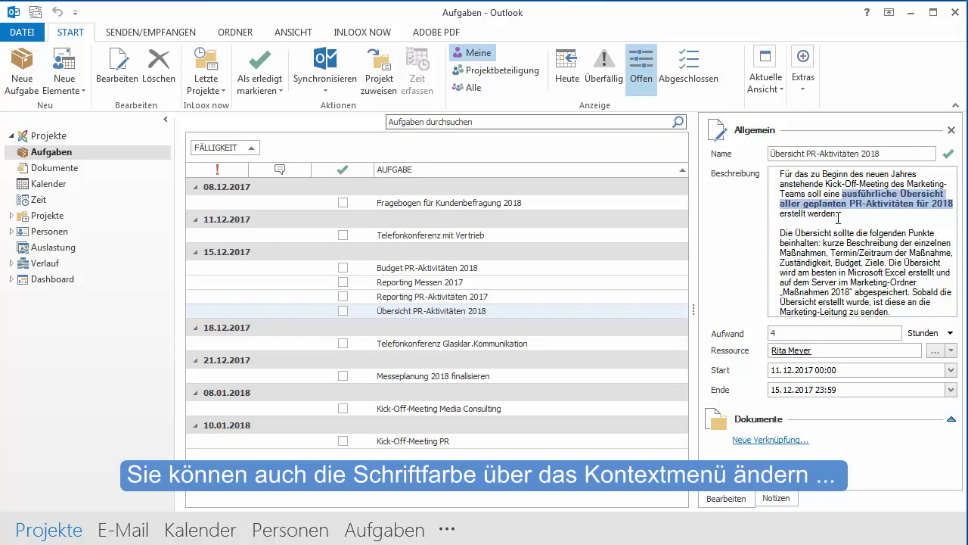
Step: Change the font colour of "Kick-Off-Meeting" in the description to a dark green theme colour
left_click(836, 184)
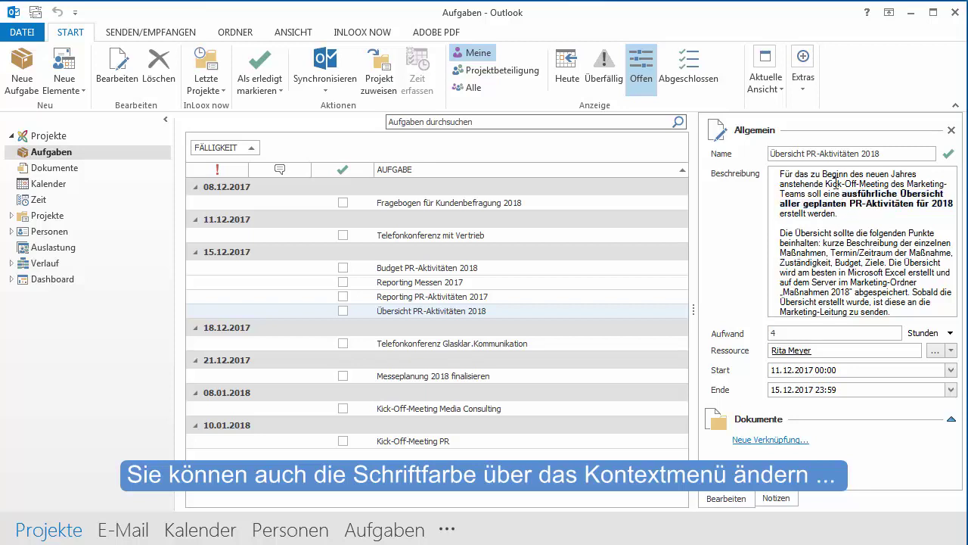
left_click_drag(827, 184, 890, 185)
right_click(873, 184)
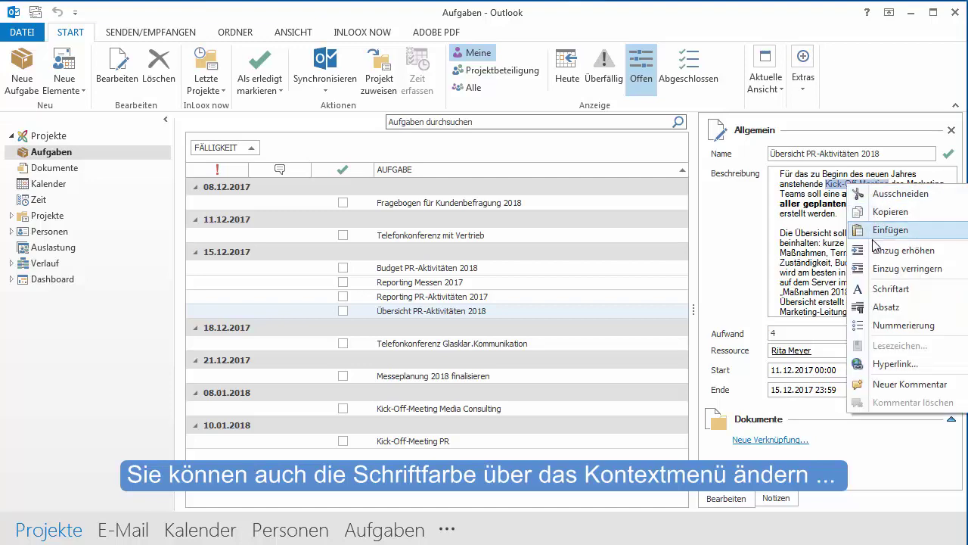
left_click(877, 295)
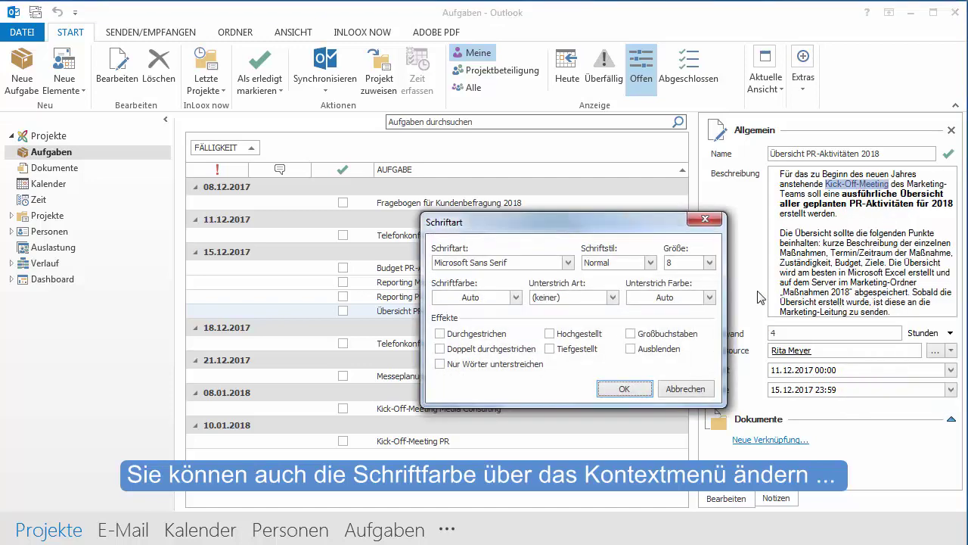
left_click(516, 297)
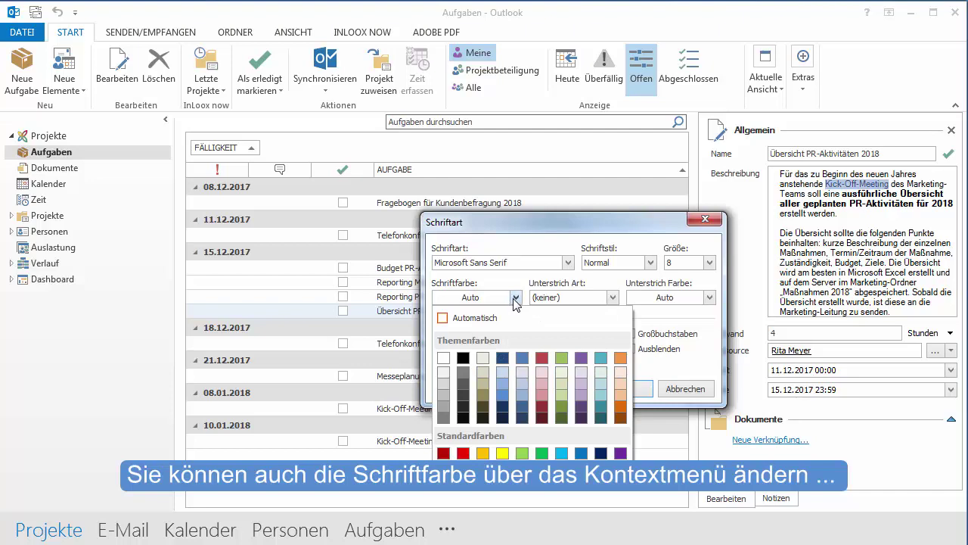
left_click(563, 412)
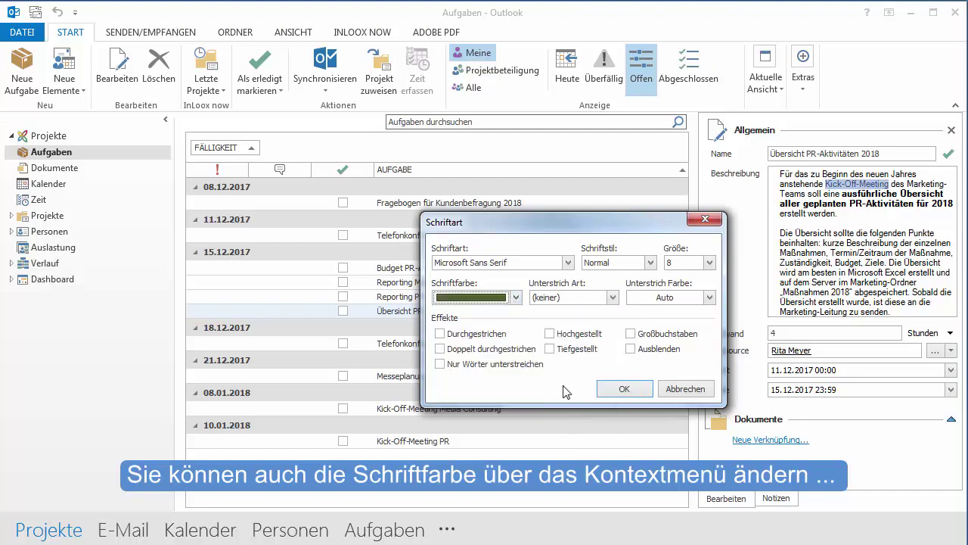
left_click(618, 389)
Step: Break the line after "beinhalten:" and underline "Die Übersicht sollte die folgenden Punkte beinhalten:" with a single solid line
left_click(843, 214)
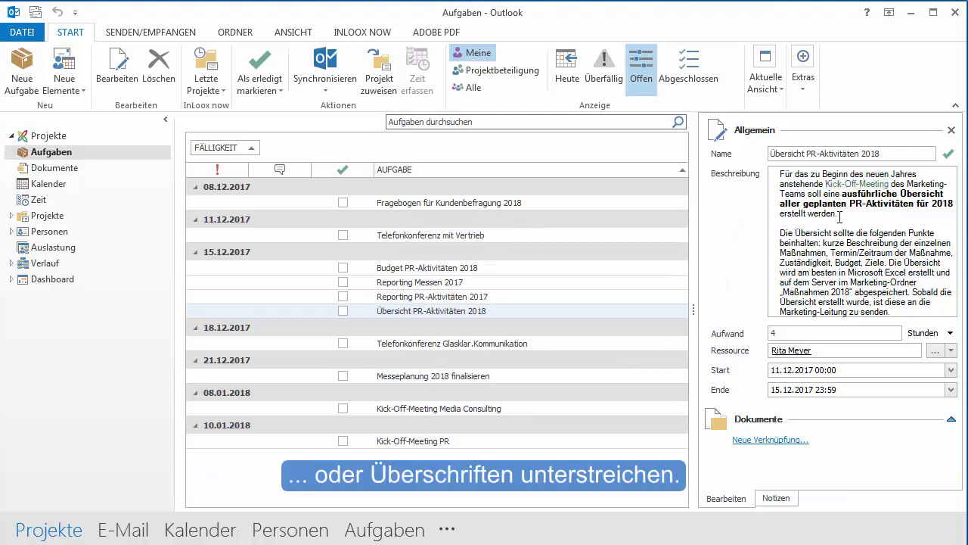
key("Return")
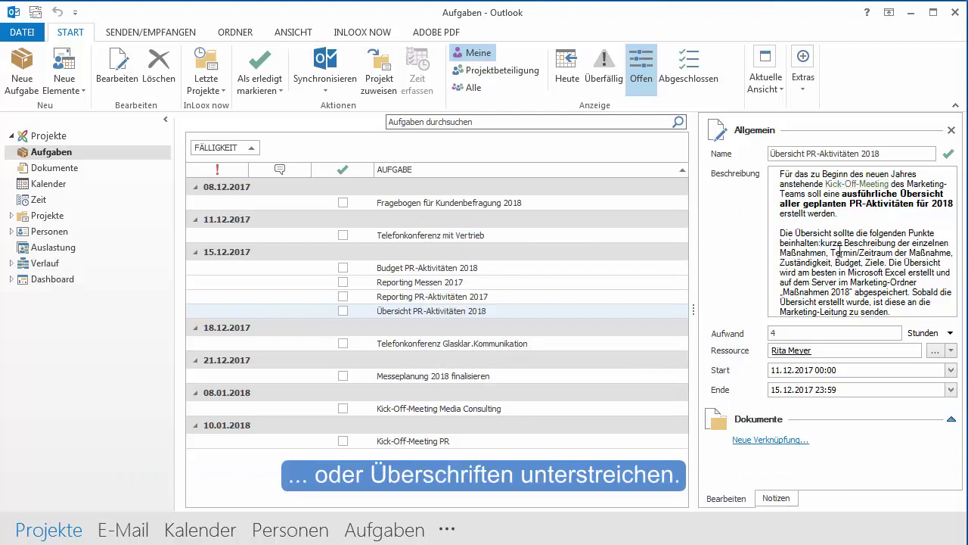
left_click_drag(825, 243, 769, 244)
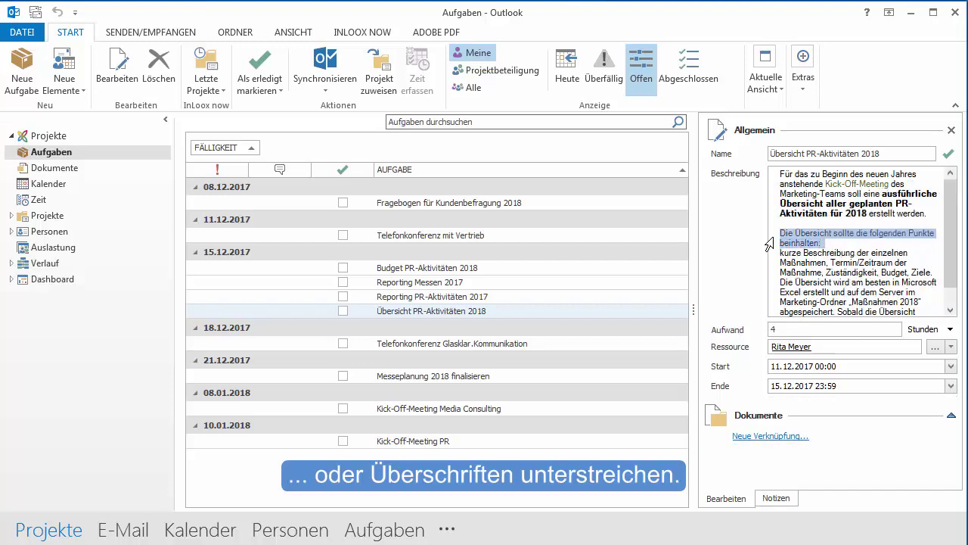
right_click(791, 239)
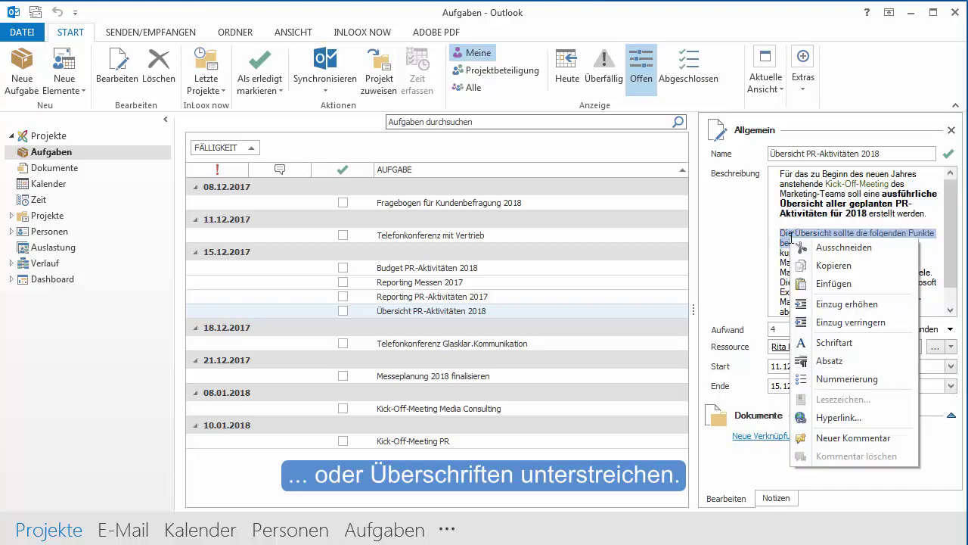
left_click(826, 342)
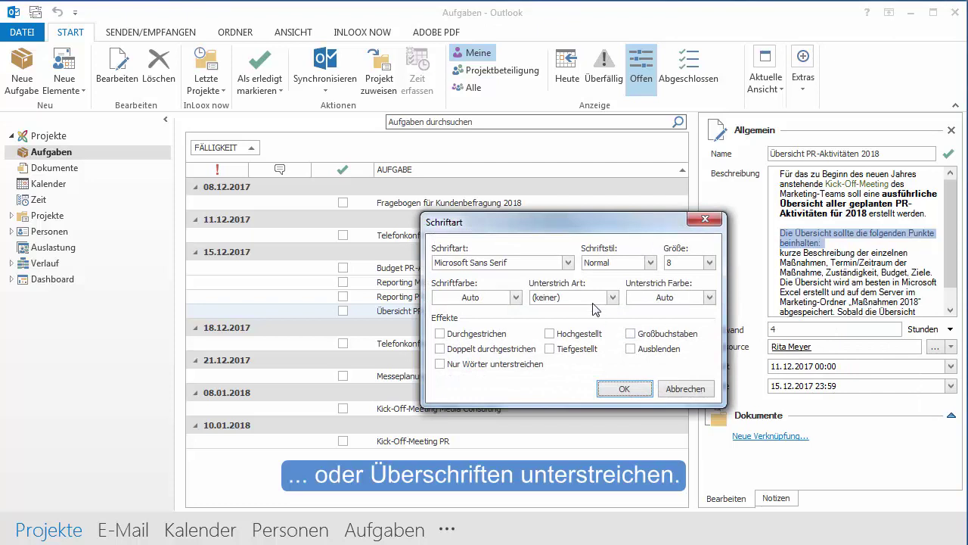
left_click(611, 297)
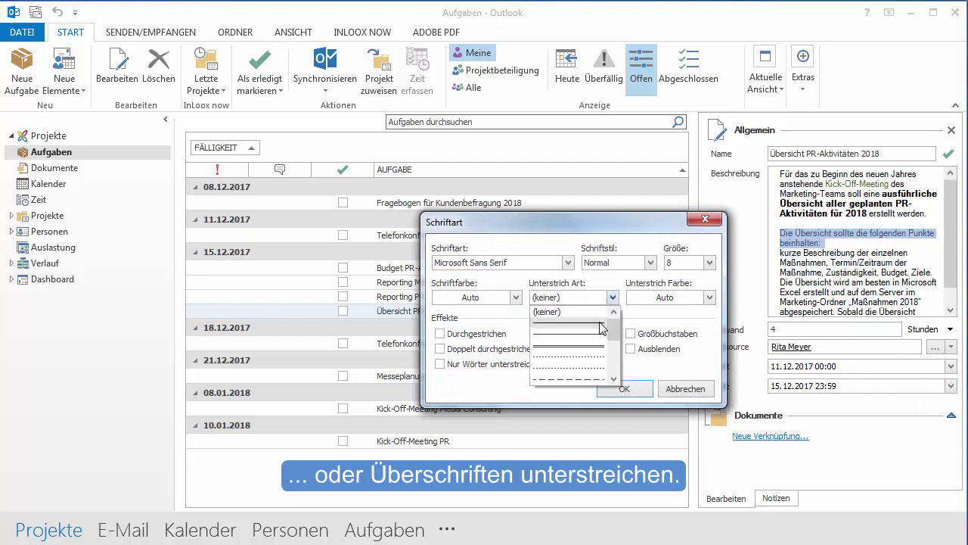
left_click(602, 327)
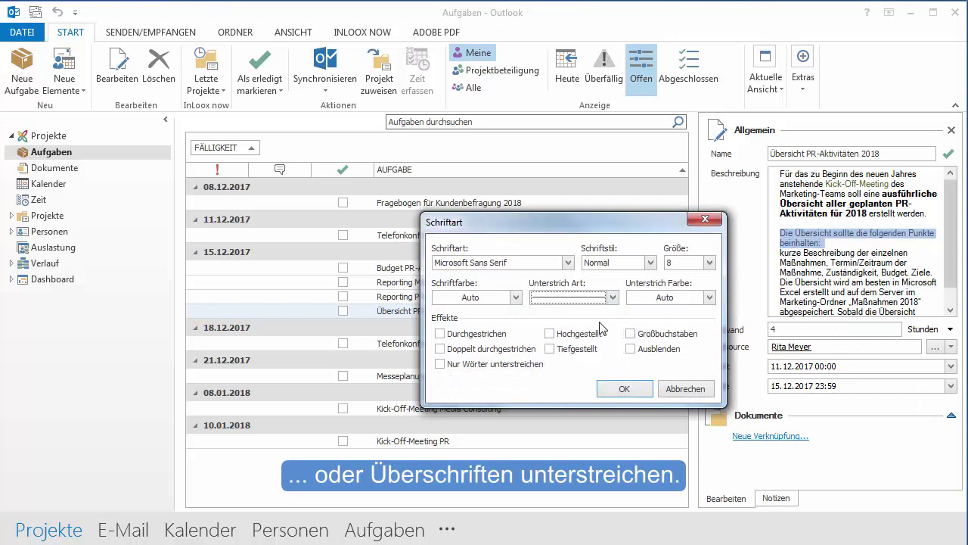
left_click(620, 388)
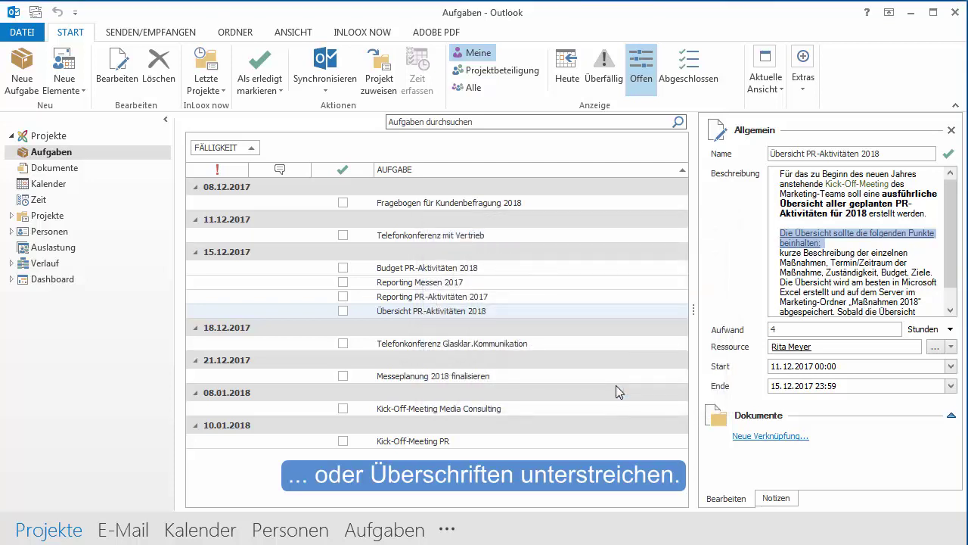
left_click(830, 243)
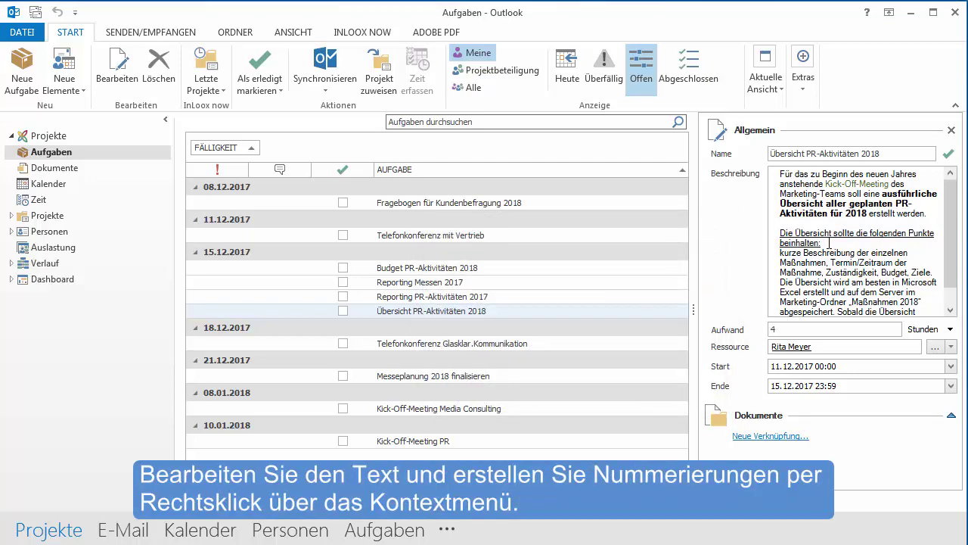
Step: Split the comma-separated points from "kurze Beschreibung" to "Ziele" into separate lines without punctuation, and leave a blank line before "Die Übersicht wird"
left_click(829, 263)
key("BackSpace")
key("BackSpace")
key("Return")
left_click(905, 274)
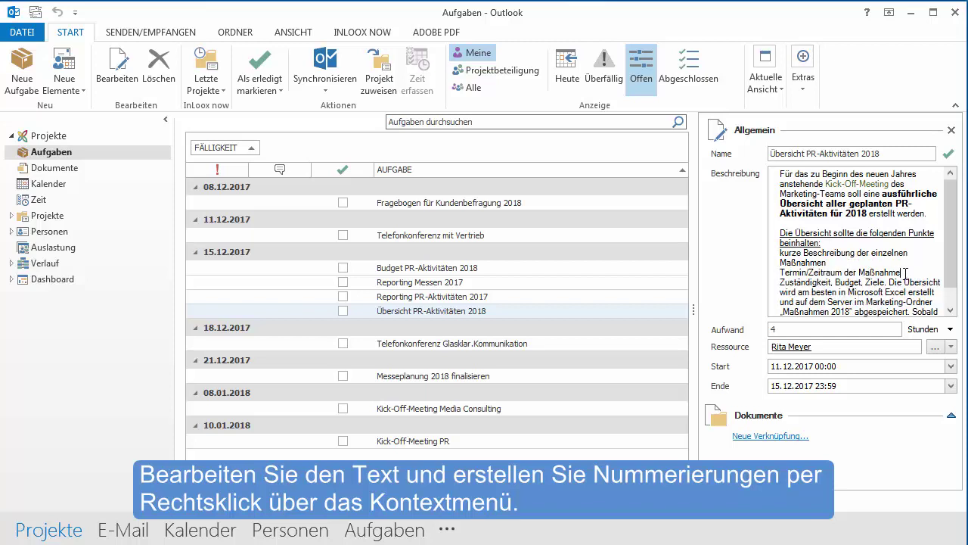
key("BackSpace")
key("BackSpace")
key("Return")
key("BackSpace")
key("BackSpace")
key("Return")
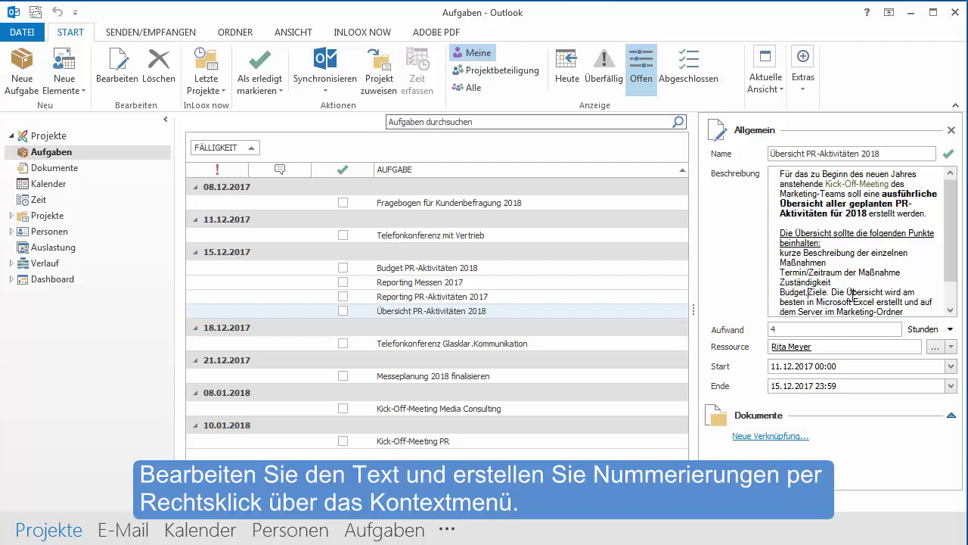
key("BackSpace")
key("Return")
key("BackSpace")
key("BackSpace")
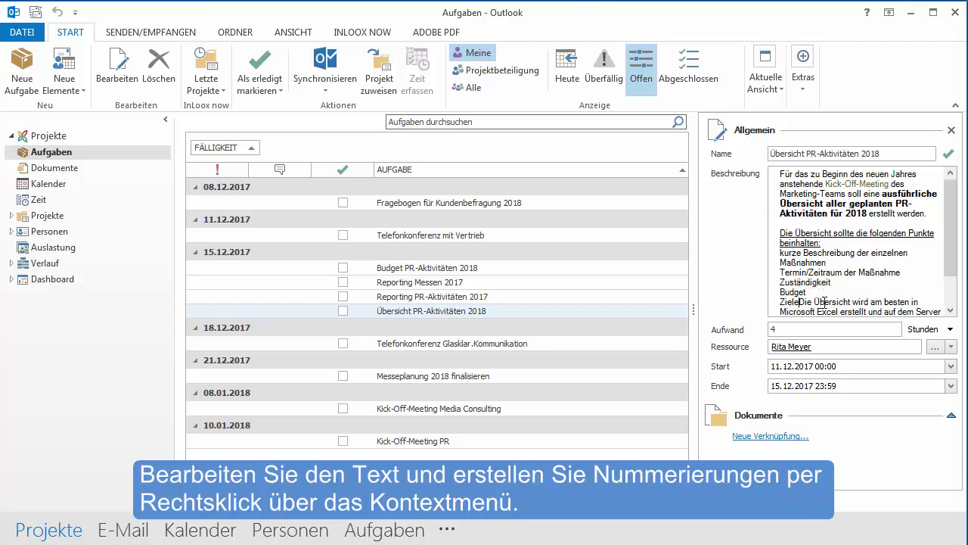
key("Return")
key("Return")
Step: Format the five lines from "kurze Beschreibung der einzelnen Maßnahmen" to "Ziele" as a 1., 2., 3. numbered list
left_click_drag(805, 291, 773, 243)
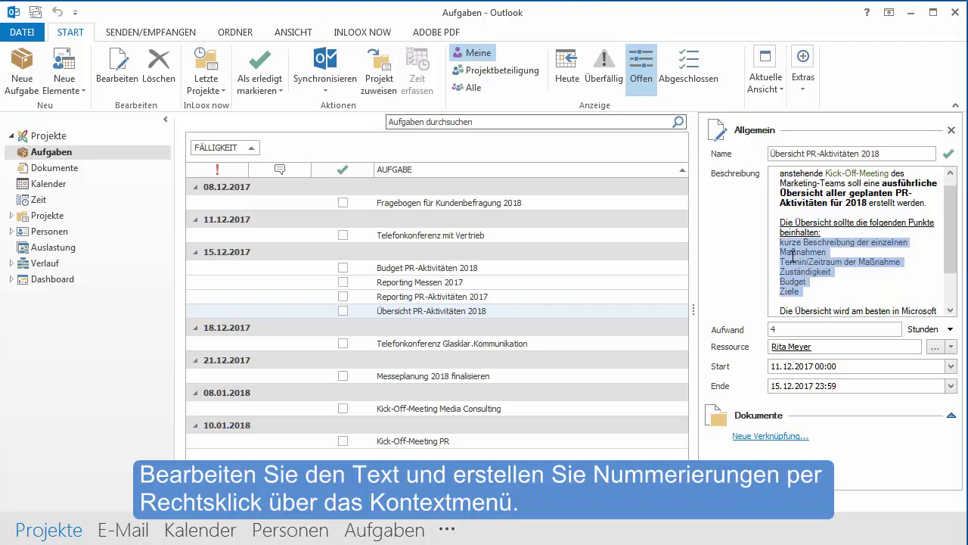
right_click(792, 258)
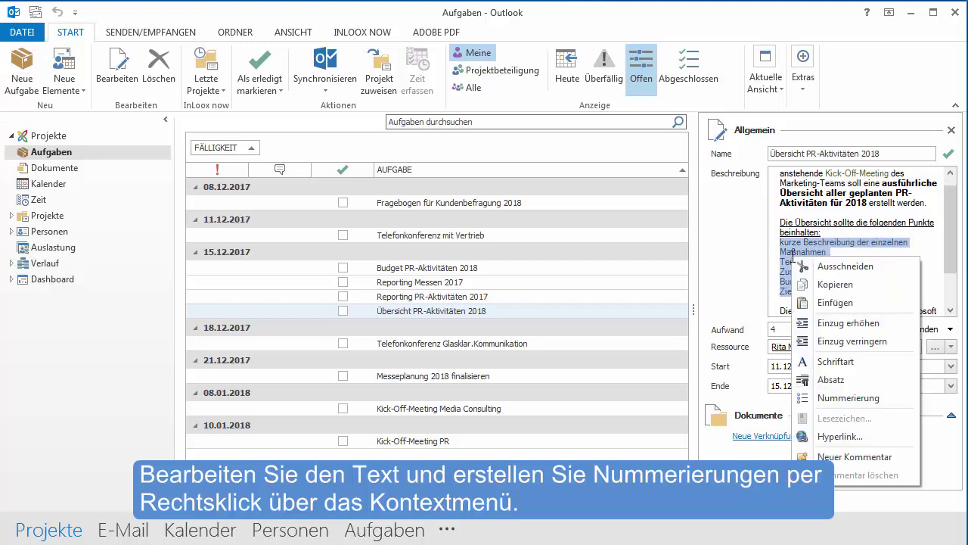
left_click(827, 401)
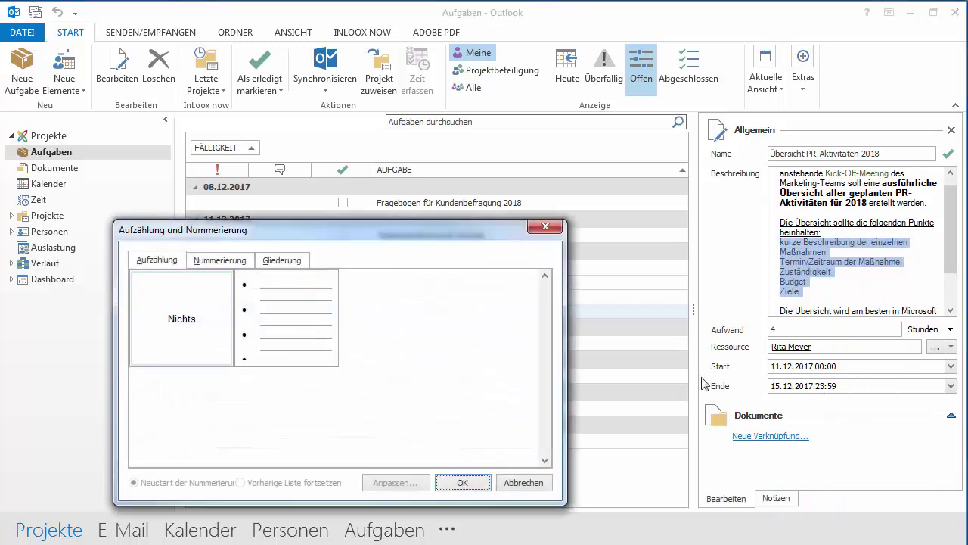
left_click(220, 262)
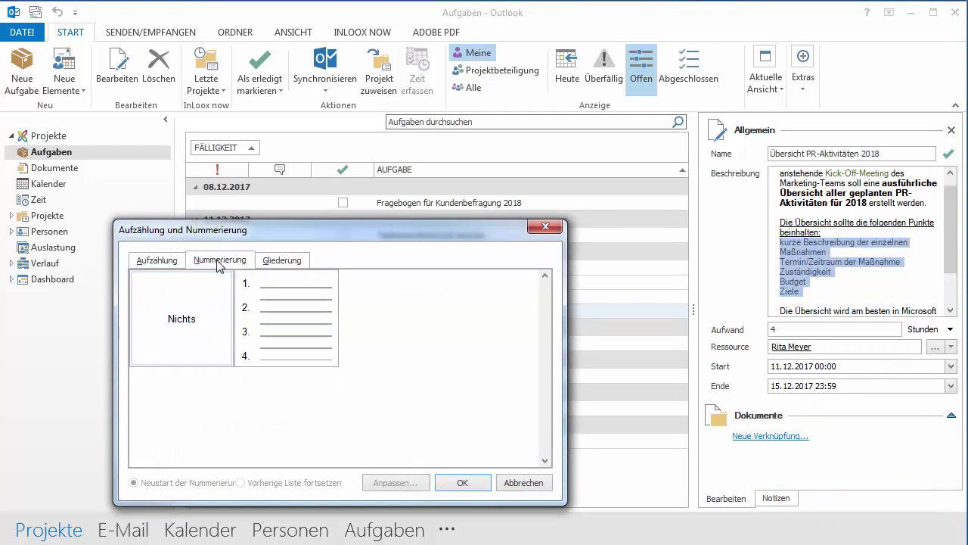
left_click(288, 323)
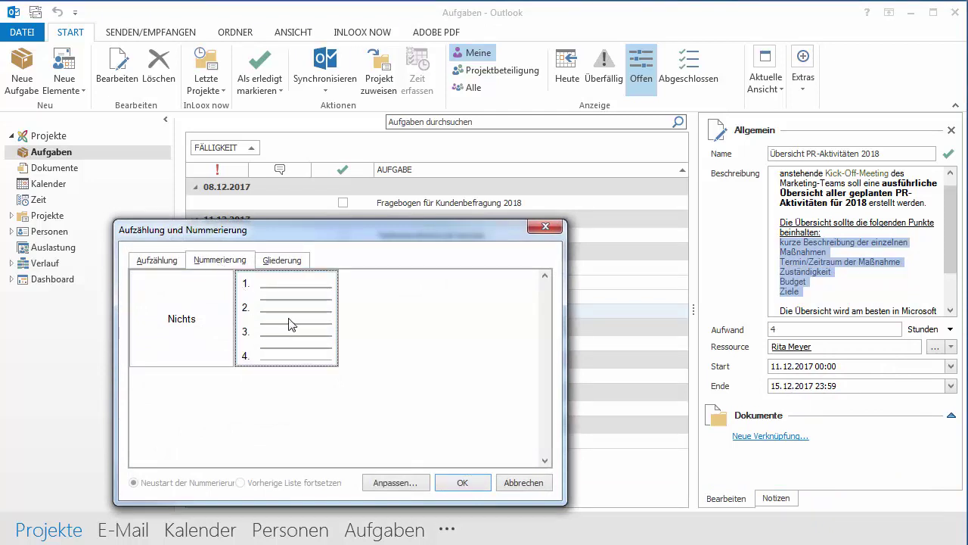
left_click(463, 482)
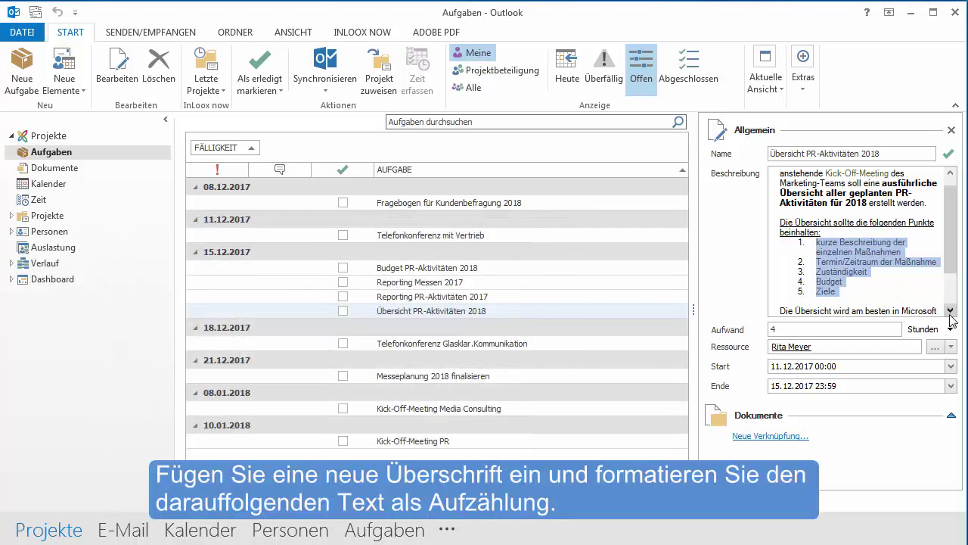
Step: Insert the heading "Rahmendaten:" above the paragraph "Die Übersicht wird am besten in Microsoft Excel erstellt", followed by a blank line
scroll(951, 315, "down", 5)
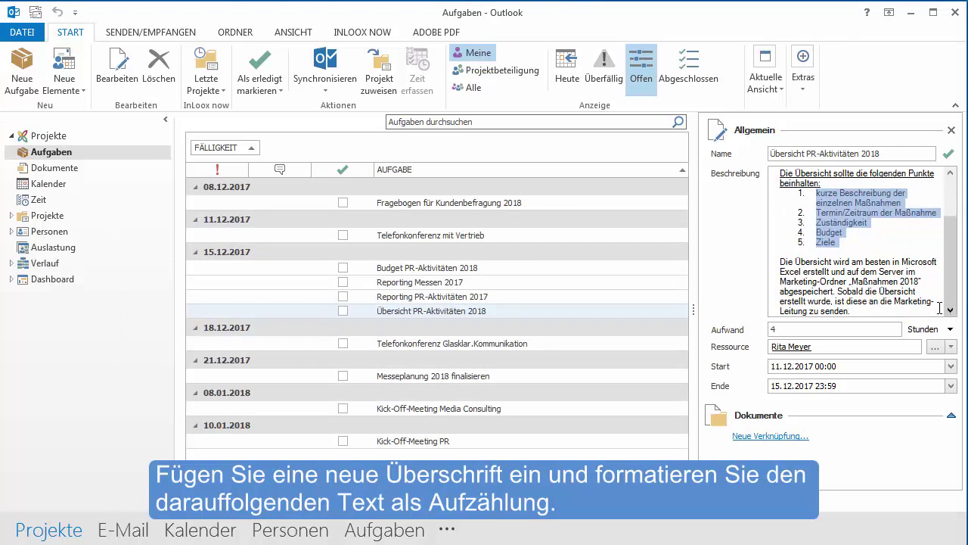
left_click(778, 262)
left_click(781, 262)
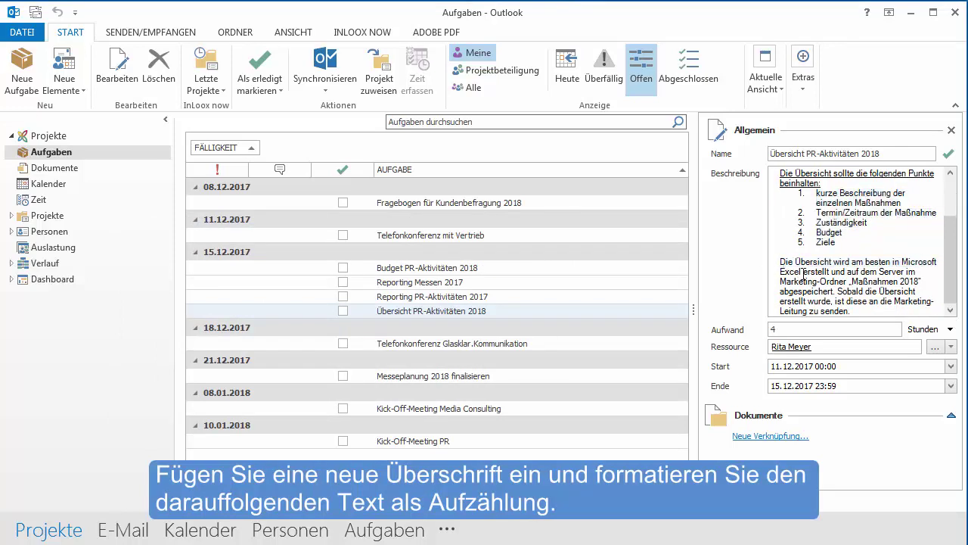
key("Return")
key("Return")
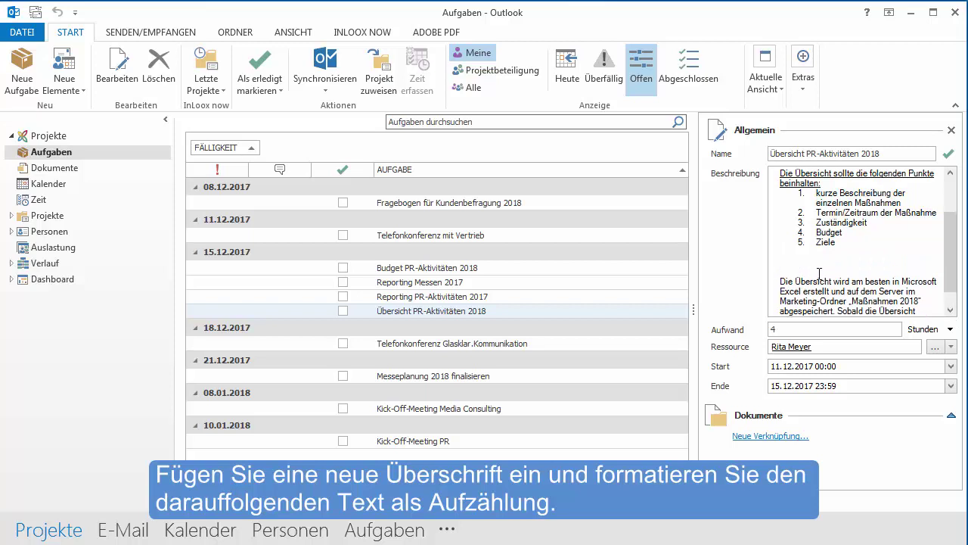
type("Rahmendaten:")
Step: Underline the heading "Rahmendaten:" in the description with a single solid line
left_click_drag(835, 262, 786, 263)
right_click(786, 263)
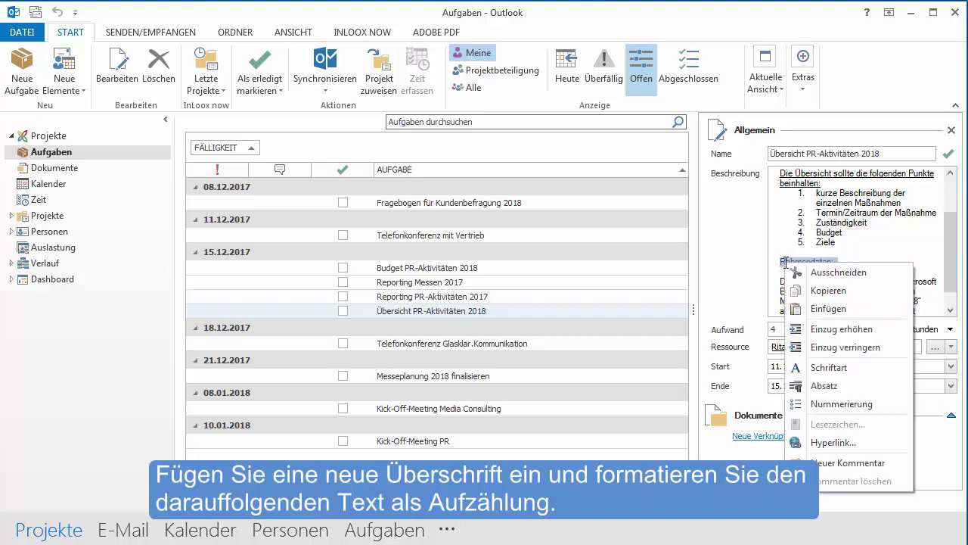
left_click(812, 368)
left_click(613, 297)
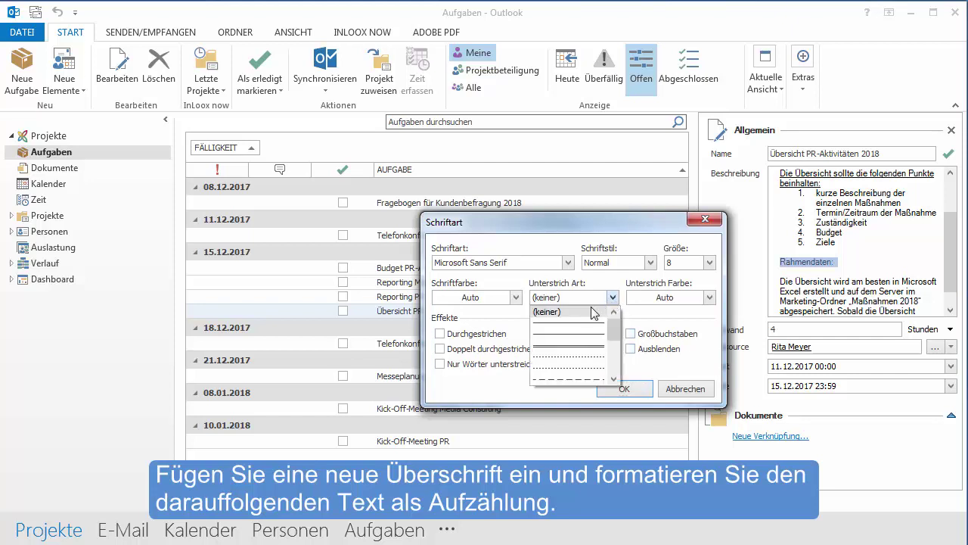
left_click(588, 329)
left_click(624, 389)
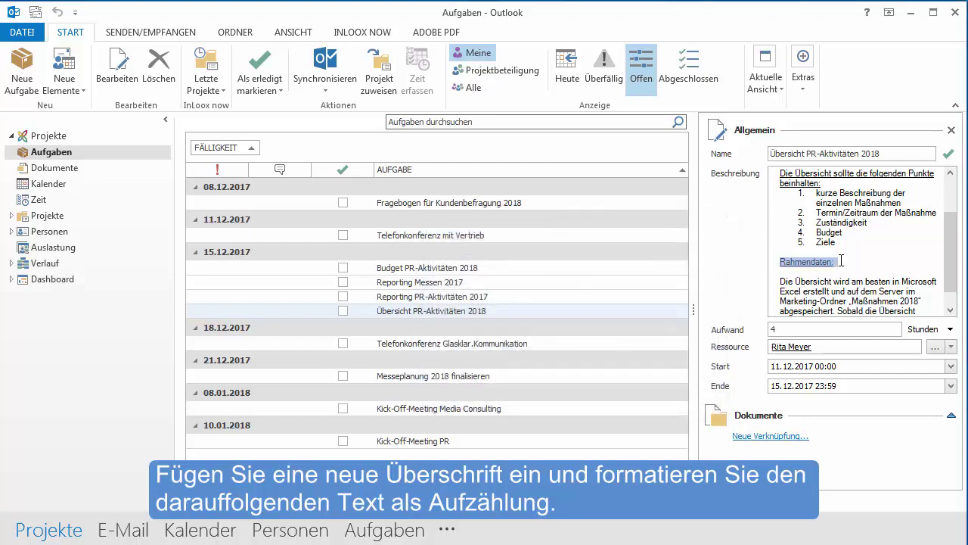
left_click(807, 273)
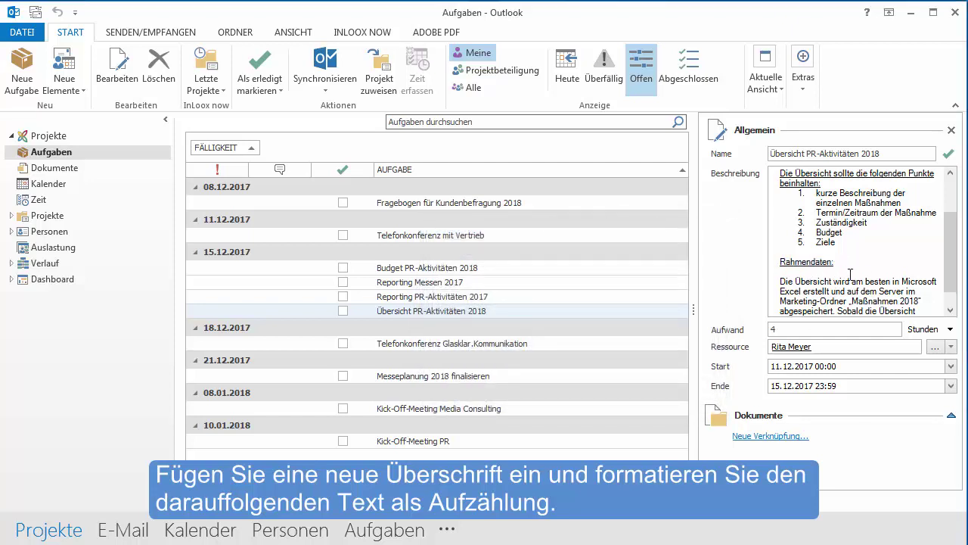
Step: Shorten the start of the paragraph under "Rahmendaten:" to "Erstellung in Microsoft Excel" and break the line after it
left_click_drag(899, 281, 779, 281)
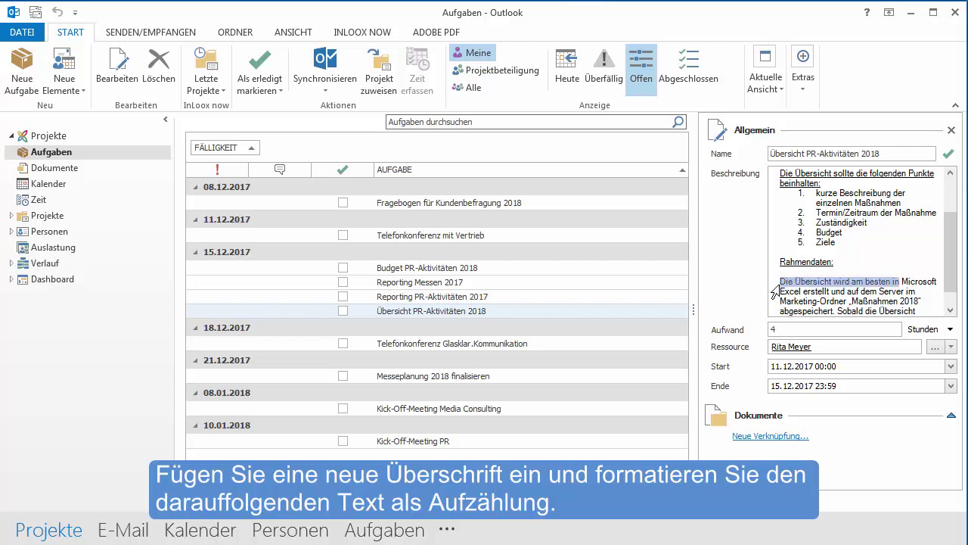
type("Erstellung in Microsoft Excel erstellt und")
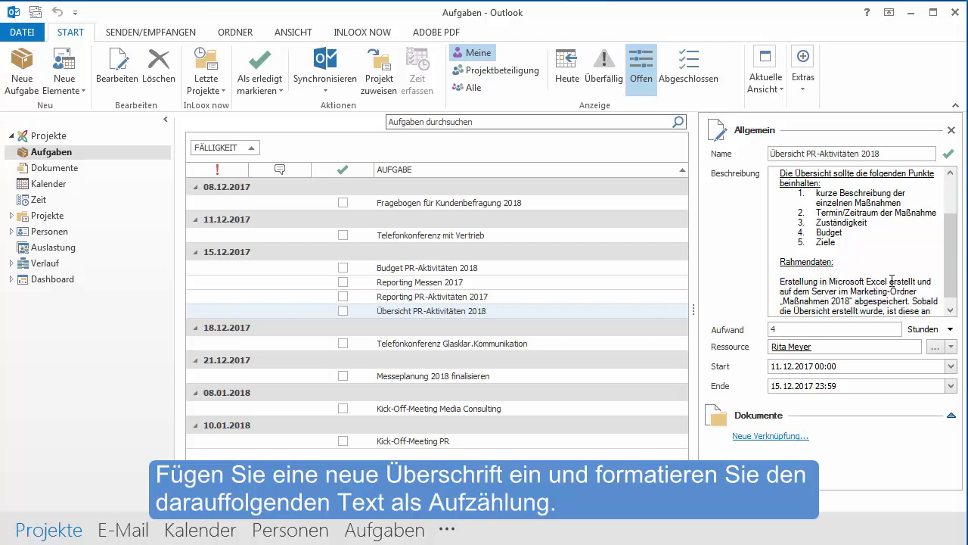
left_click_drag(892, 280, 934, 281)
key("Return")
Step: Reword the storage note as the separate line "Speicherort auf Server: Marketing-Ordner „Maßnahmen 2018“", moving the following sentence to a new line
left_click(791, 292)
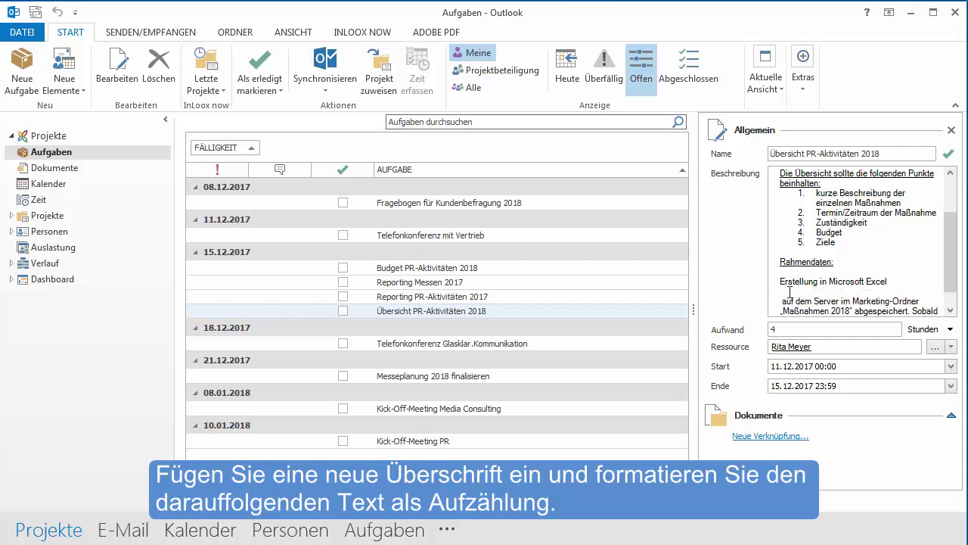
type("Speicherort auf Server:")
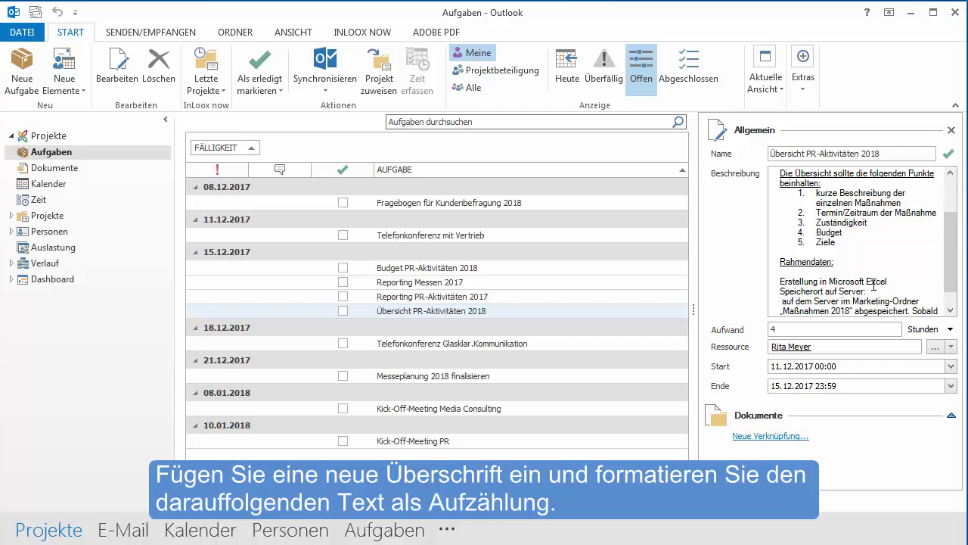
left_click(852, 300, "shift")
key("Delete")
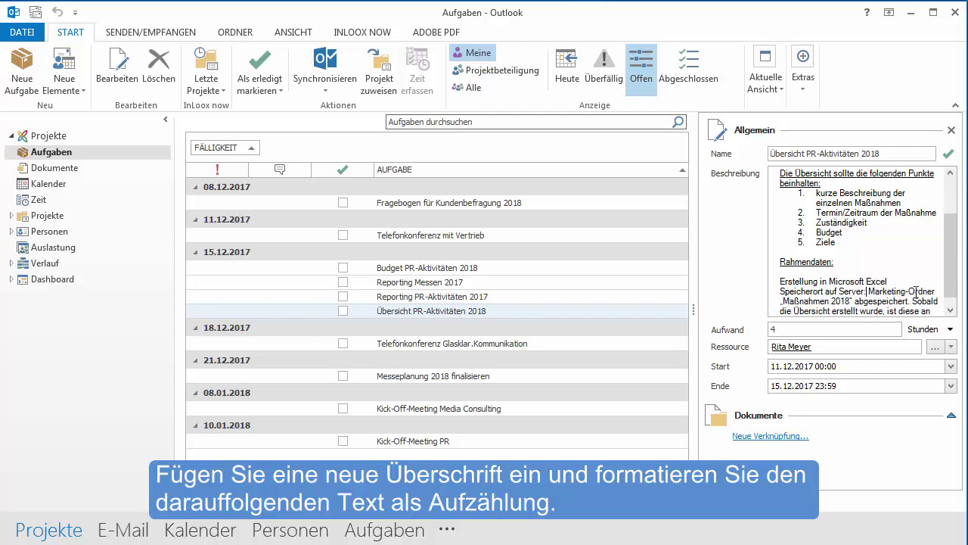
left_click_drag(850, 301, 905, 301)
key("Delete")
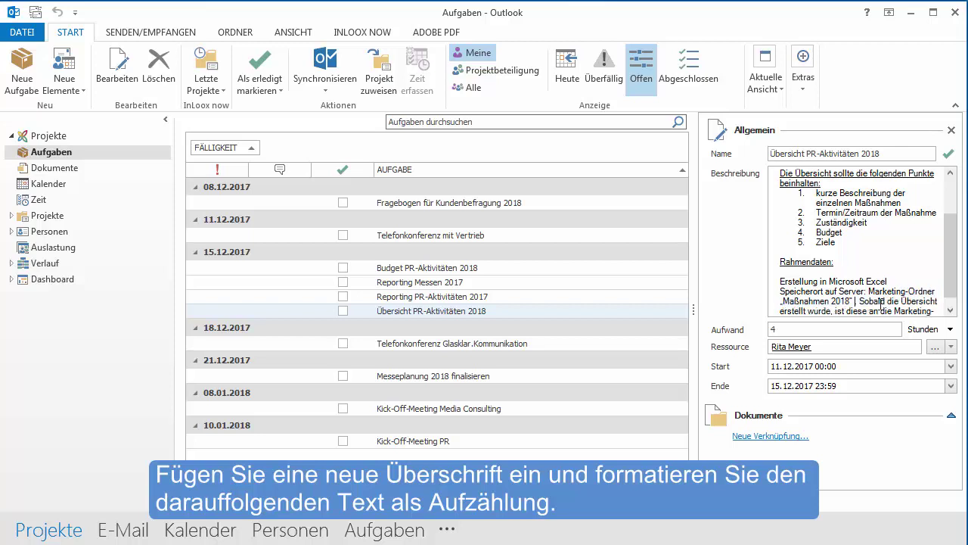
key("Return")
scroll(948, 265, "down", 1)
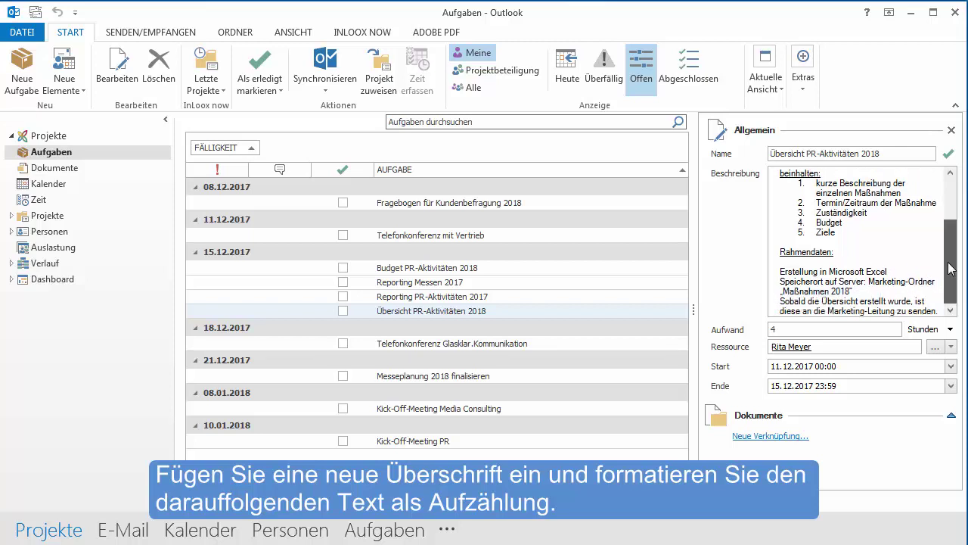
Step: Reword the last sentence of the description as "Nach Fertigstellung an die Marketing-Leitung senden" without a full stop
key("Return")
scroll(948, 265, "down", 1)
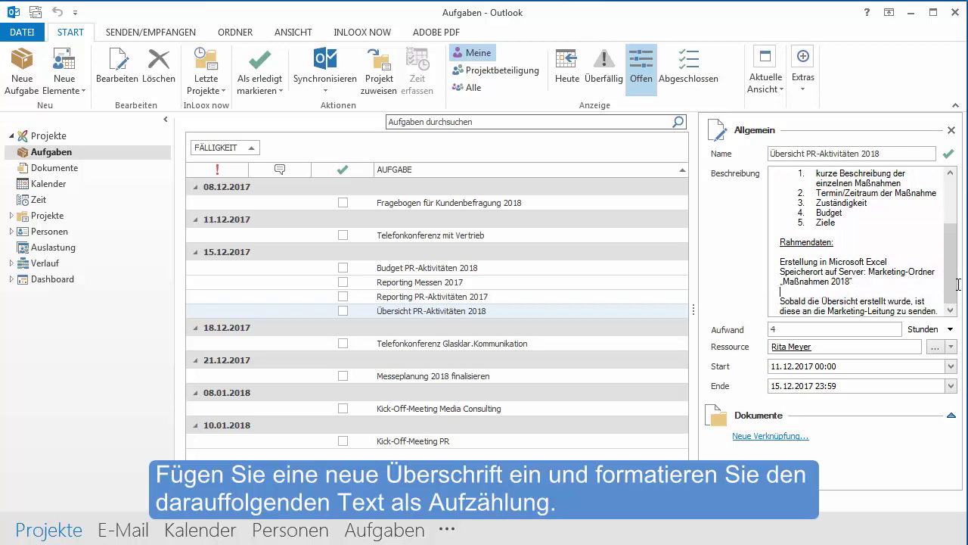
type("Nach Fertigstellung")
left_click_drag(801, 310, 853, 291)
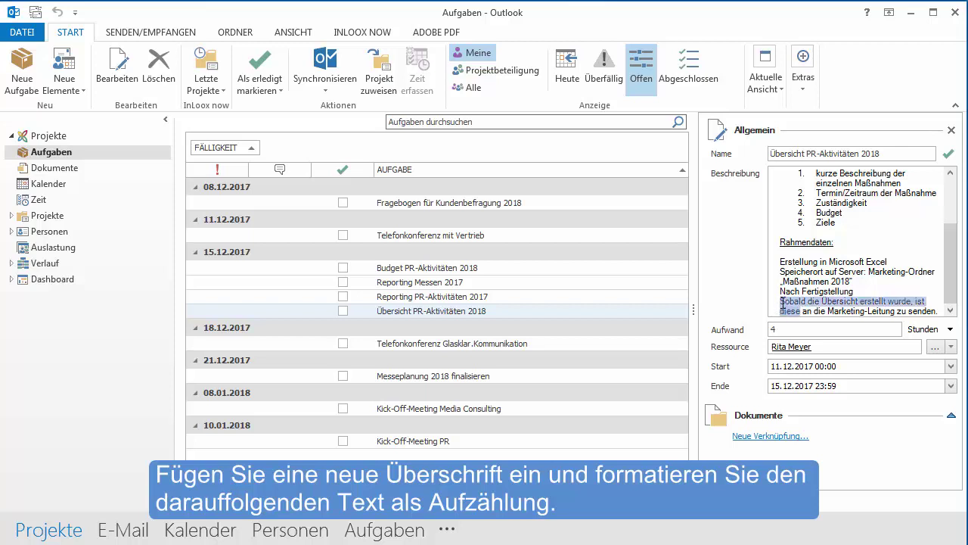
key("BackSpace")
double_click(815, 302)
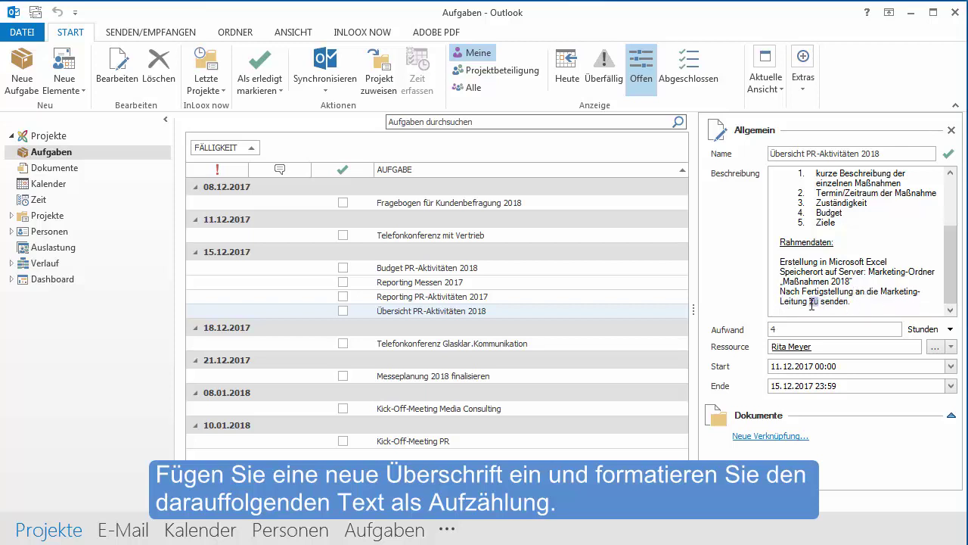
key("BackSpace")
left_click(847, 304)
Step: Format the three points under "Rahmendaten:" as a bulleted list with round bullets and remove the blank line below the heading
left_click_drag(850, 304, 789, 270)
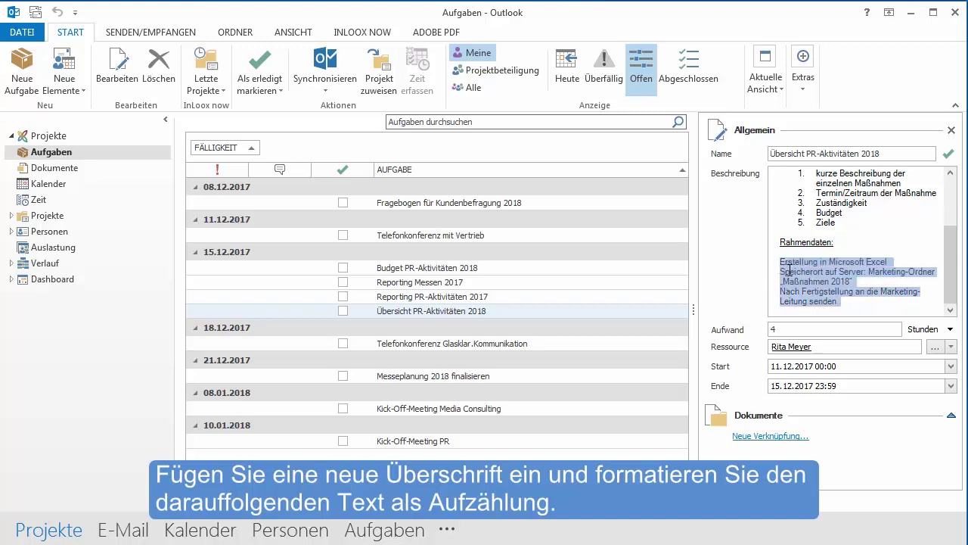
right_click(789, 270)
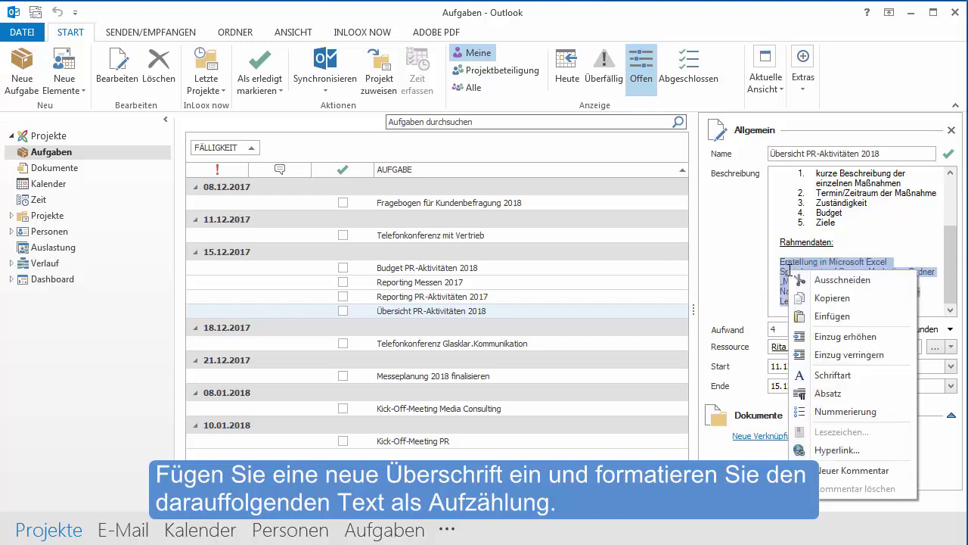
left_click(842, 412)
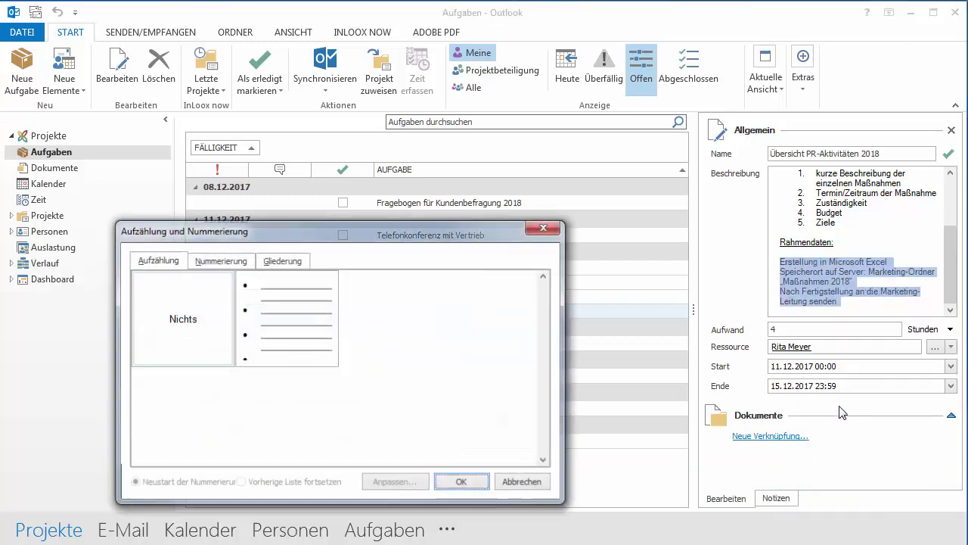
left_click(310, 331)
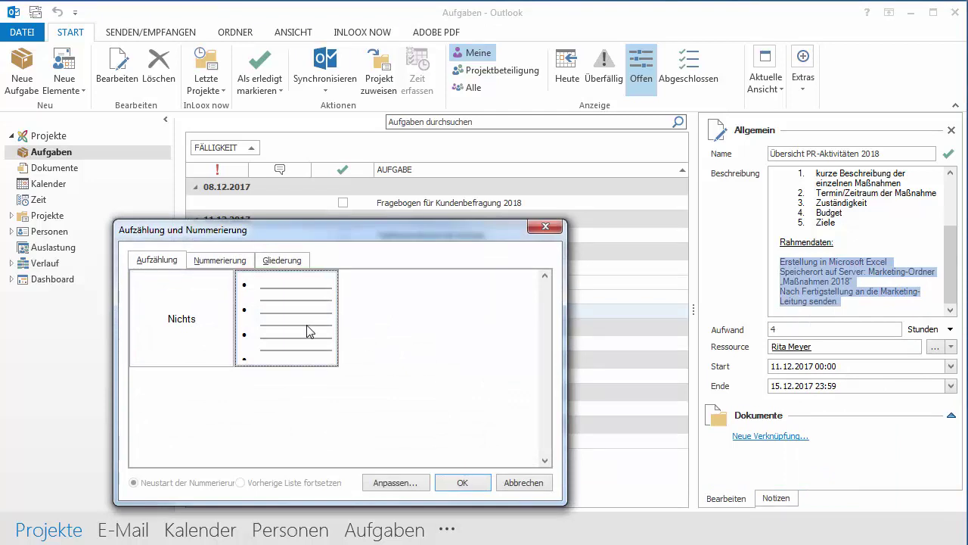
left_click(463, 485)
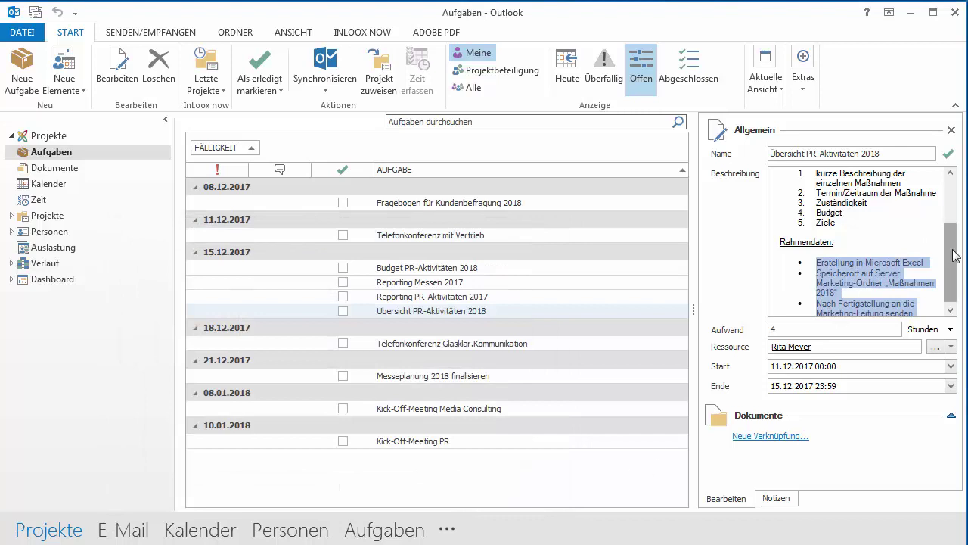
left_click(840, 250)
key("BackSpace")
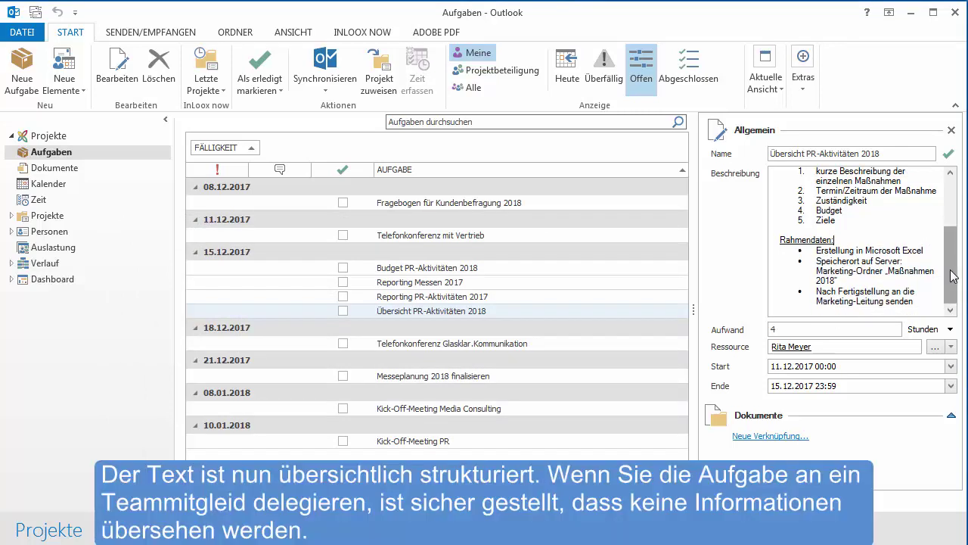
Step: Check the whole formatted description and close the task "Übersicht PR-Aktivitäten 2018" to apply the changes
scroll(953, 276, "up", 3)
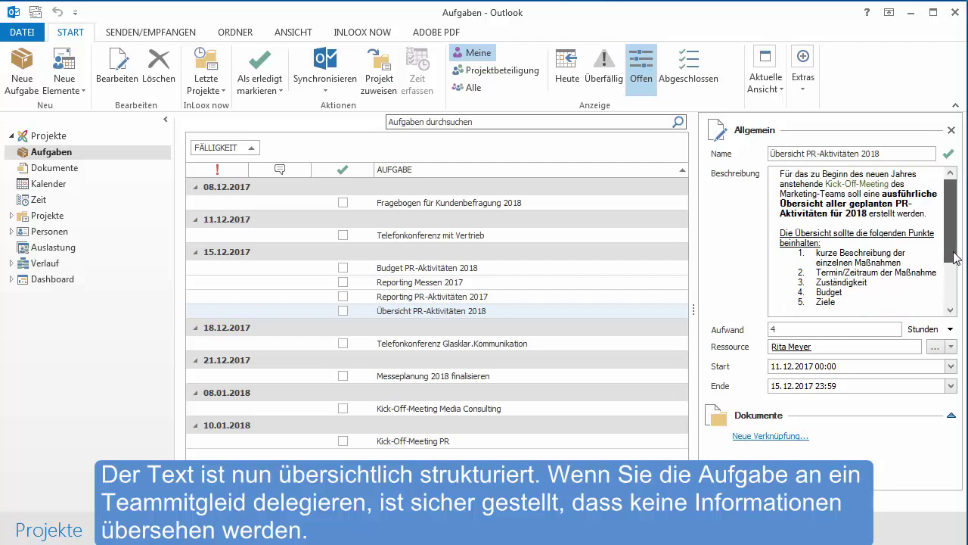
scroll(955, 264, "down", 3)
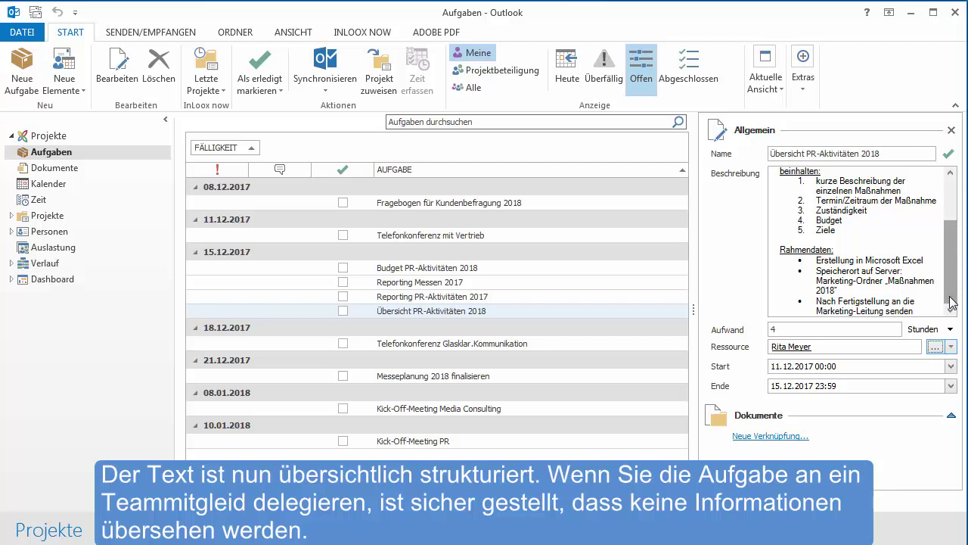
left_click(952, 130)
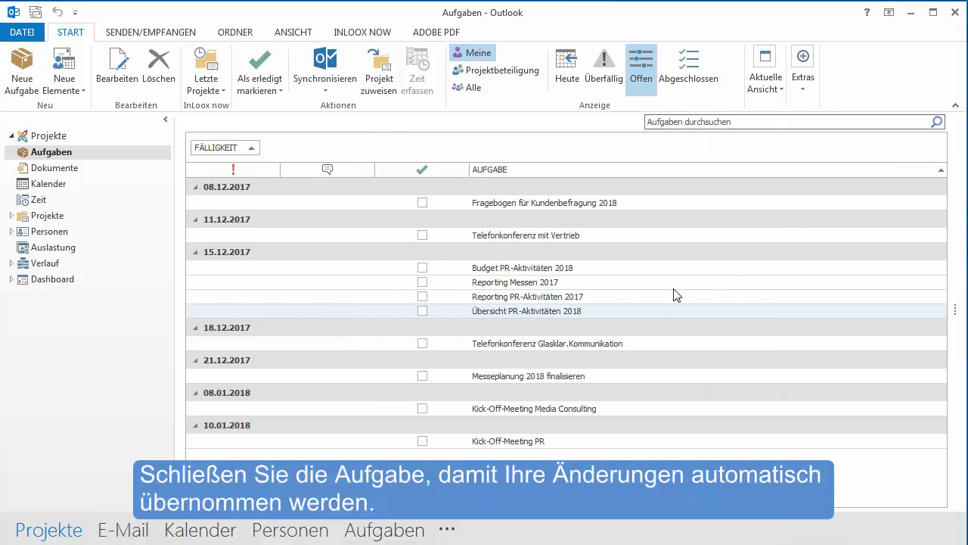